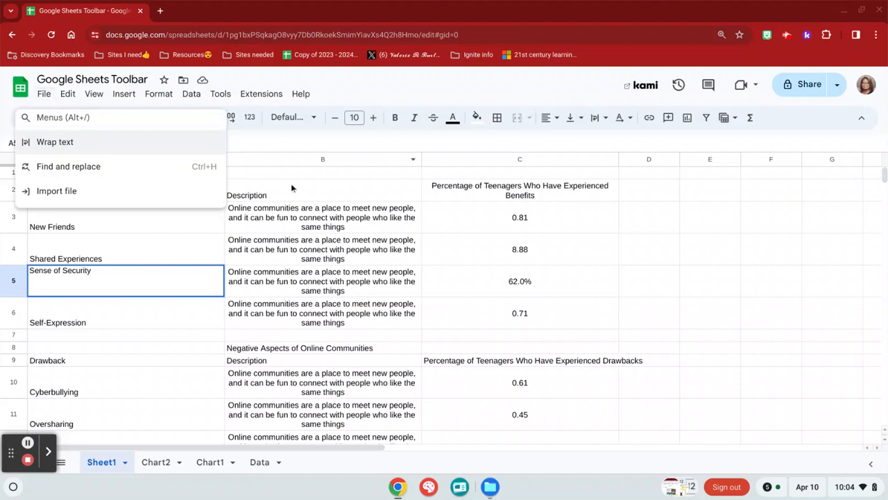
# Make the "Shared Experiences" label in A4 bold and copy its formatting to the description in B4.
pyautogui.click(275, 147)
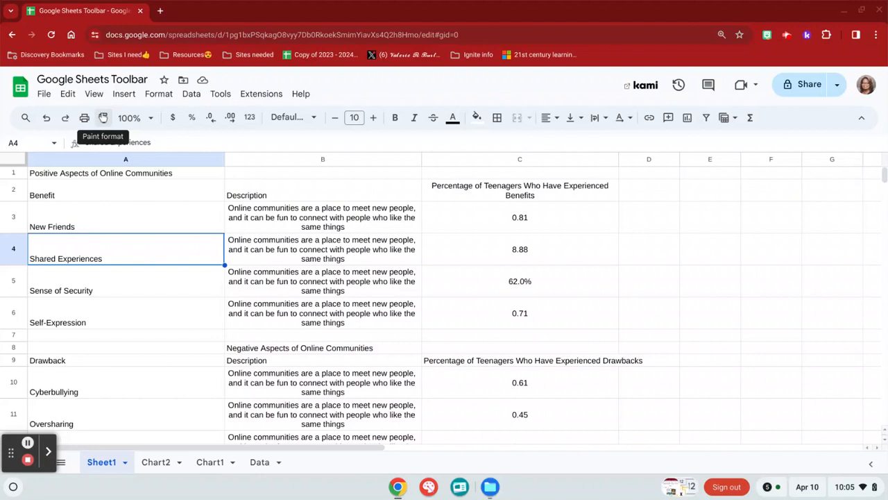
pyautogui.click(395, 118)
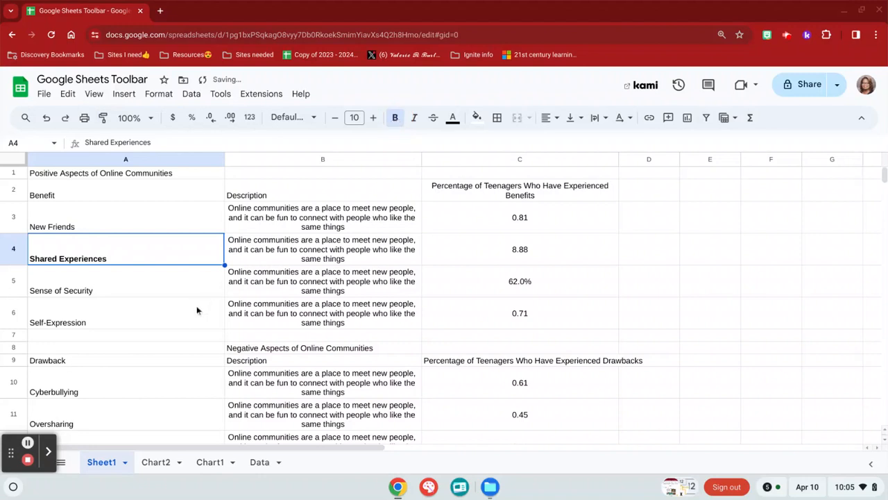
pyautogui.click(104, 118)
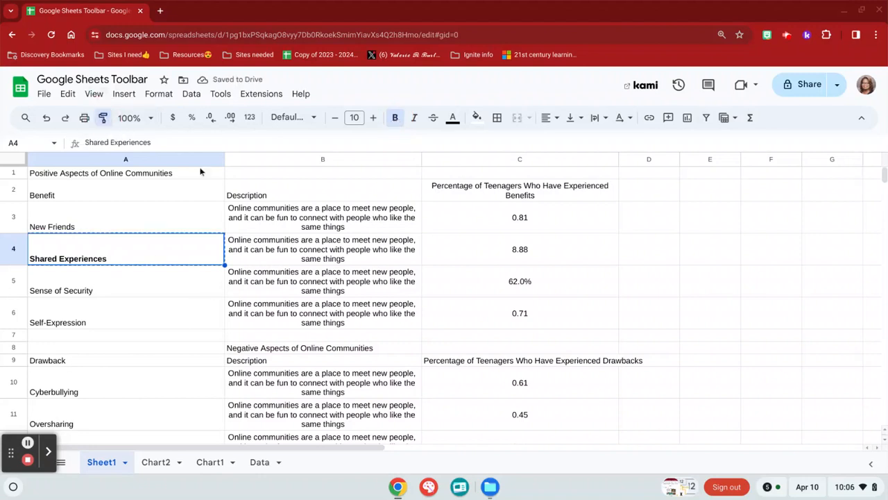
pyautogui.click(284, 251)
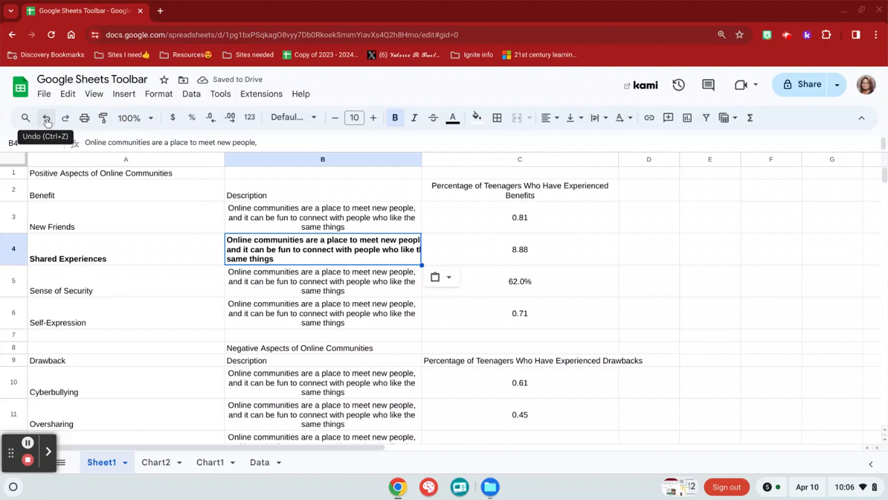
pyautogui.click(152, 120)
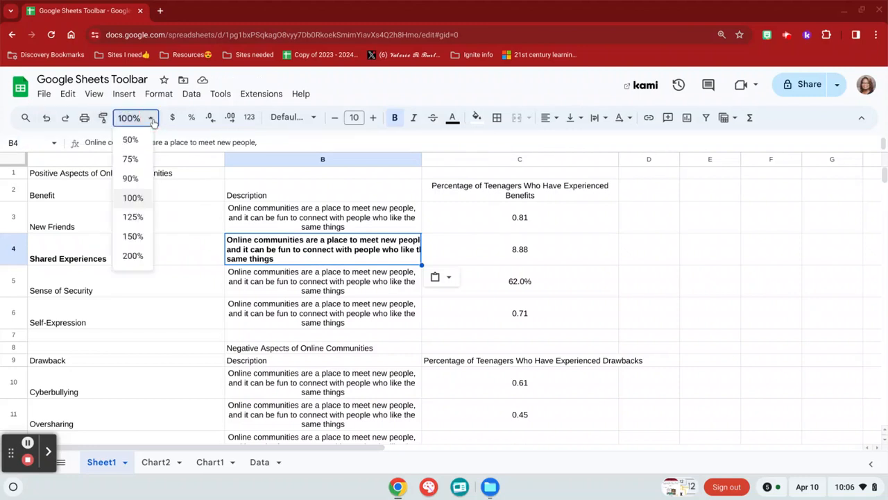
pyautogui.click(153, 123)
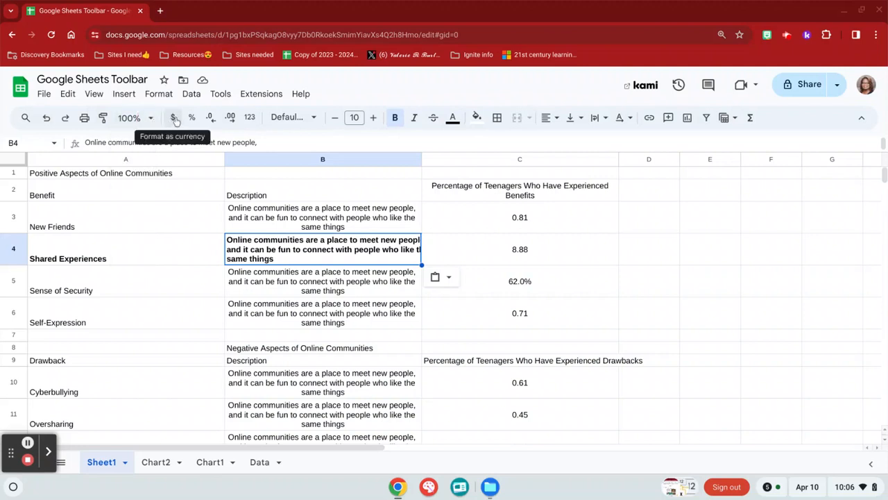
# Format the New Friends value in C3 as currency and the Shared Experiences value in C4 as a percentage.
pyautogui.click(526, 217)
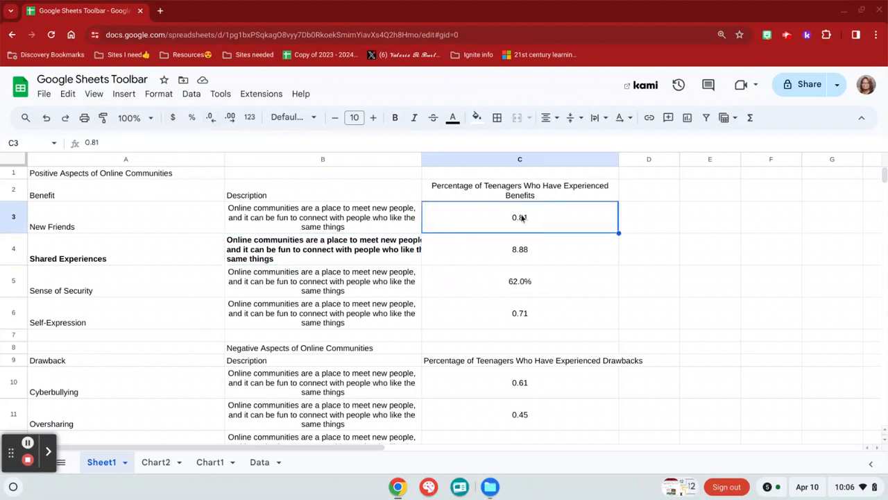
pyautogui.click(174, 117)
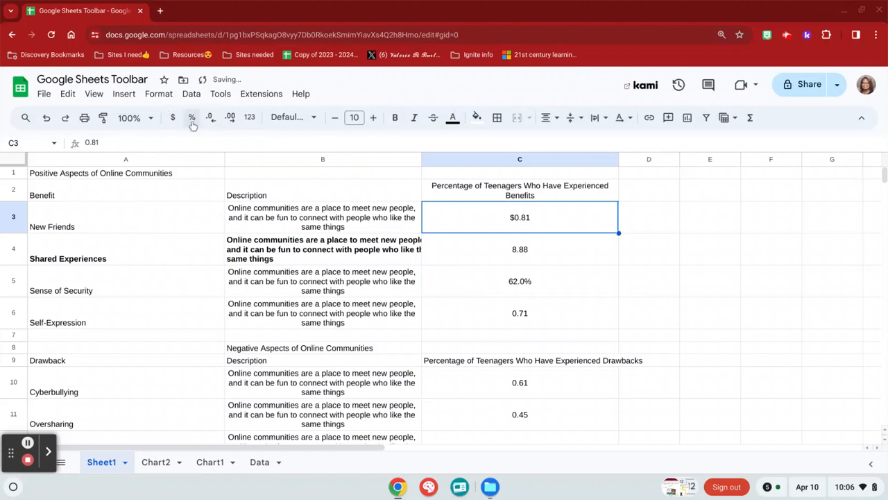
pyautogui.click(519, 252)
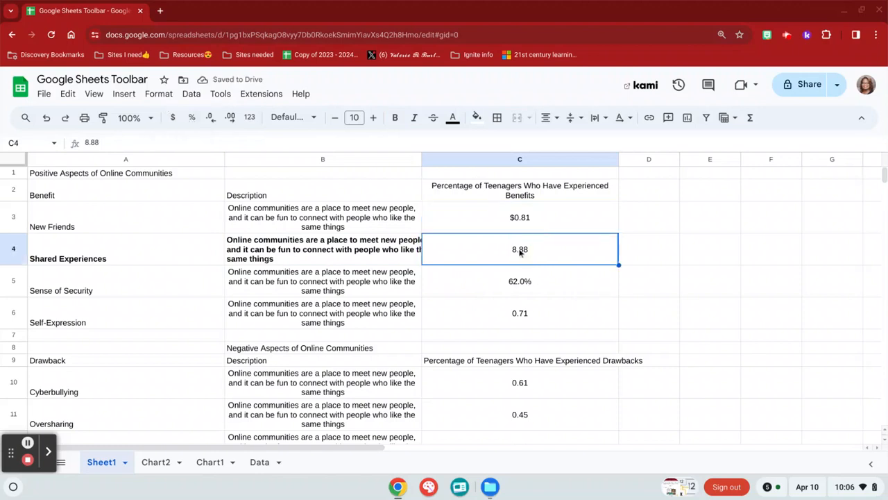
pyautogui.click(192, 118)
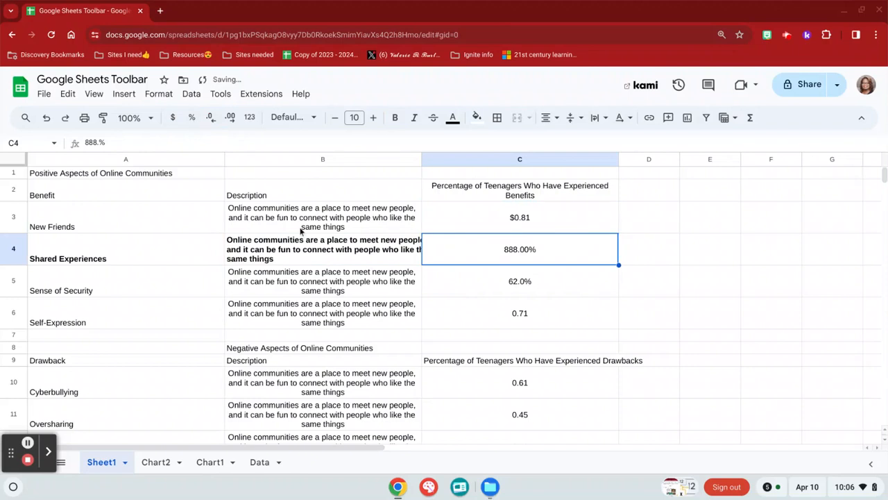
# Reduce the percentage in C4 to no decimal places, and increase it to three decimal places.
pyautogui.click(213, 121)
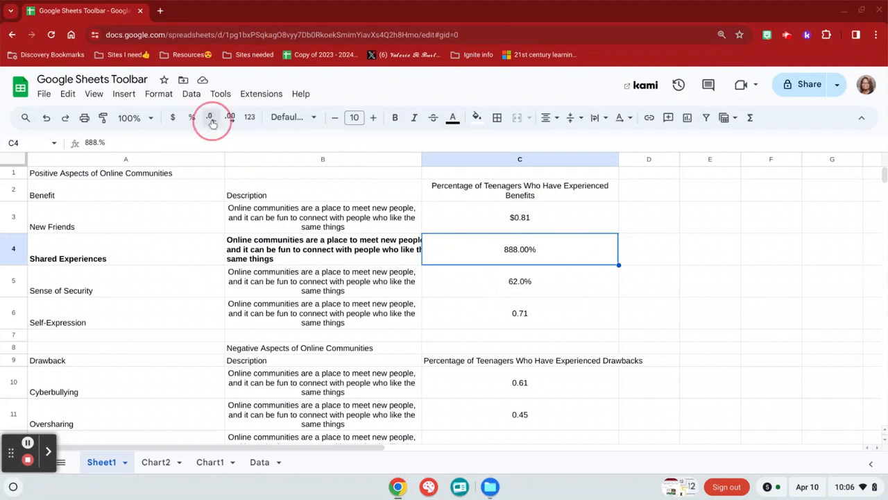
pyautogui.click(212, 121)
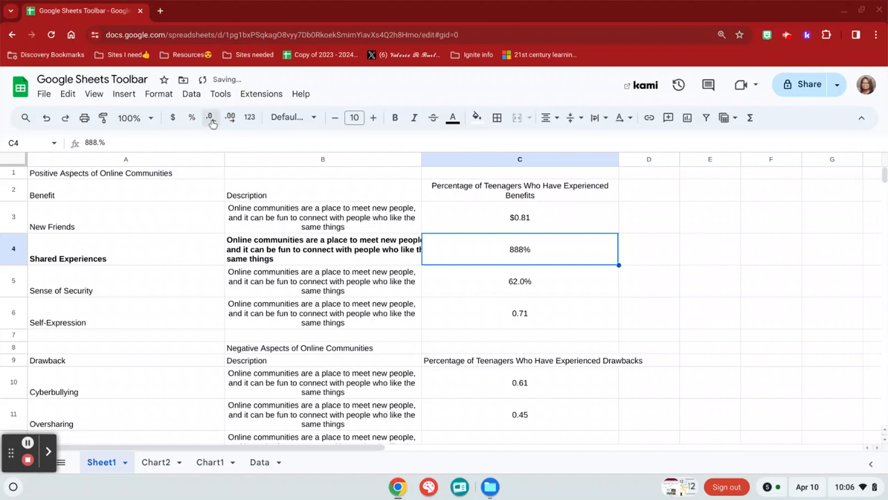
pyautogui.click(230, 120)
pyautogui.click(230, 119)
pyautogui.click(231, 119)
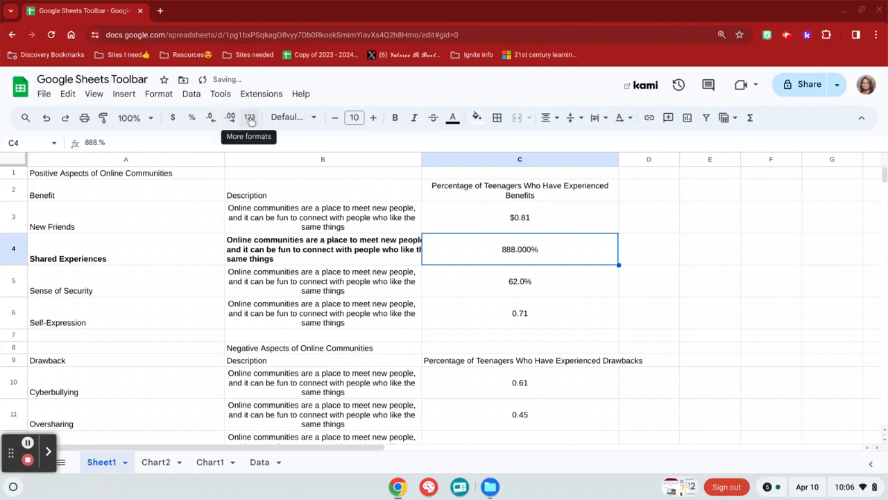
pyautogui.click(250, 118)
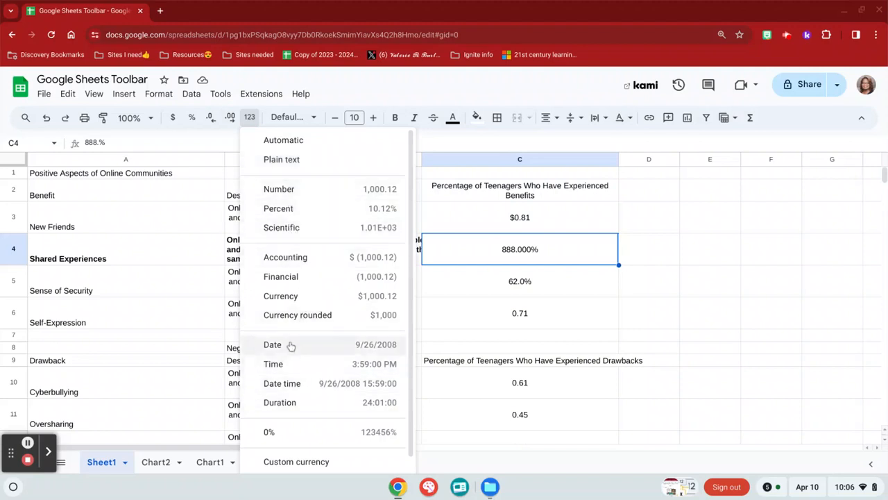
pyautogui.click(283, 118)
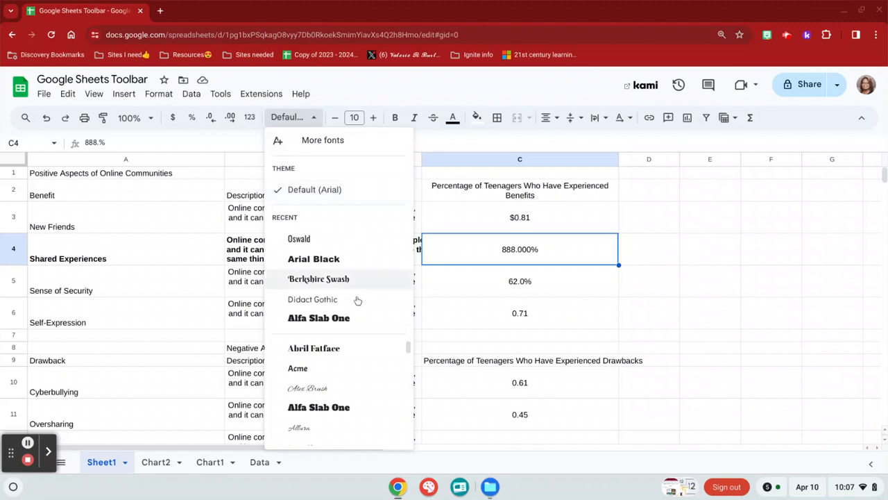
pyautogui.click(355, 117)
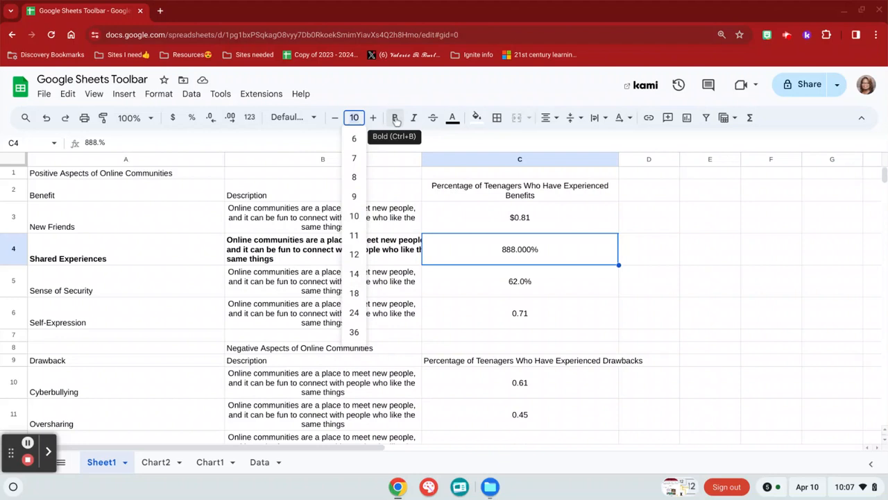
# Apply strikethrough to the Shared Experiences percentage in C4 and fill the cell with red.
pyautogui.click(432, 118)
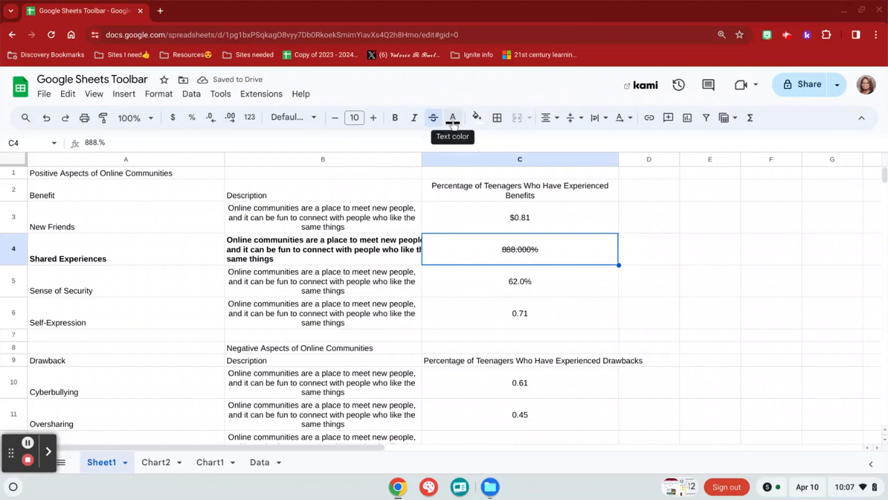
pyautogui.click(477, 117)
pyautogui.click(494, 174)
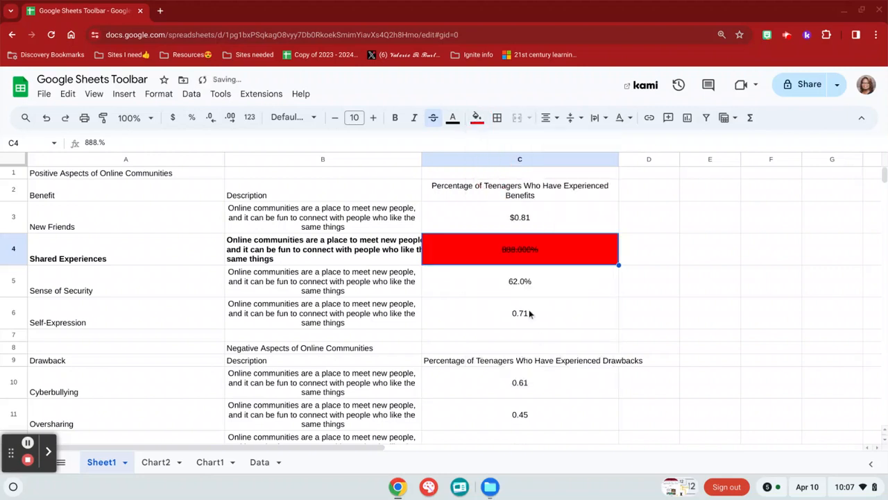
# Add borders on all sides of the red cell C4.
pyautogui.click(497, 117)
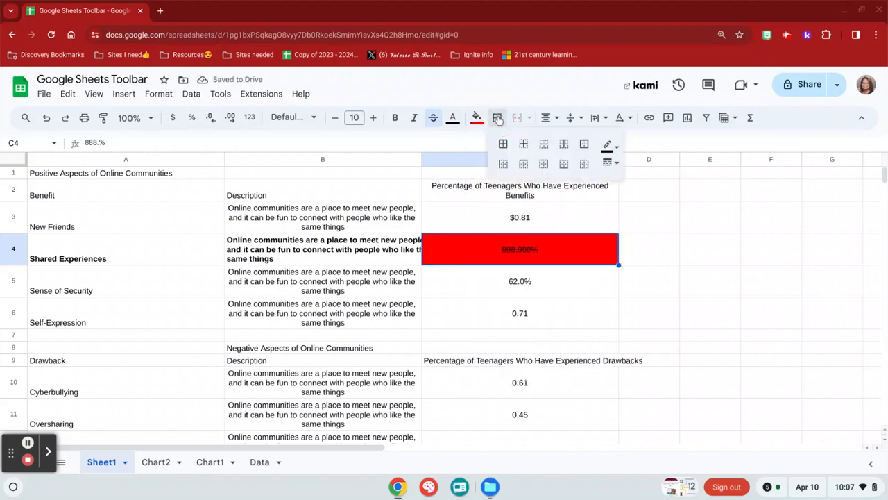
pyautogui.click(503, 145)
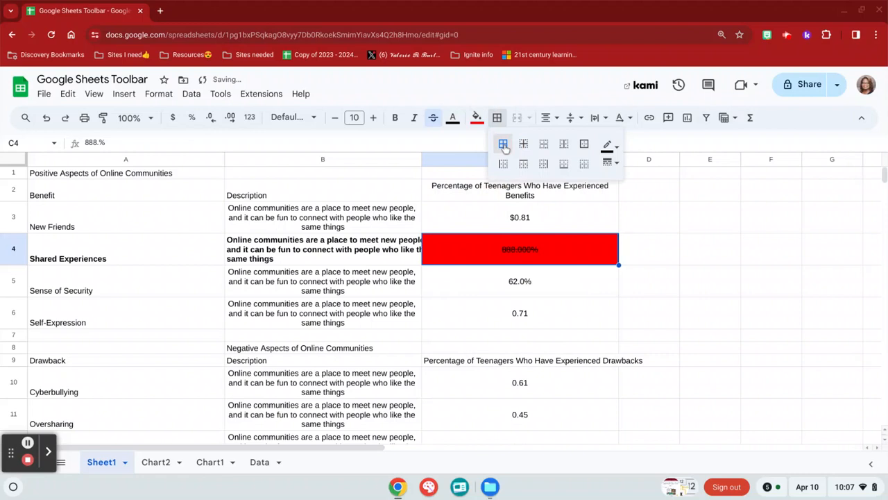
pyautogui.click(526, 306)
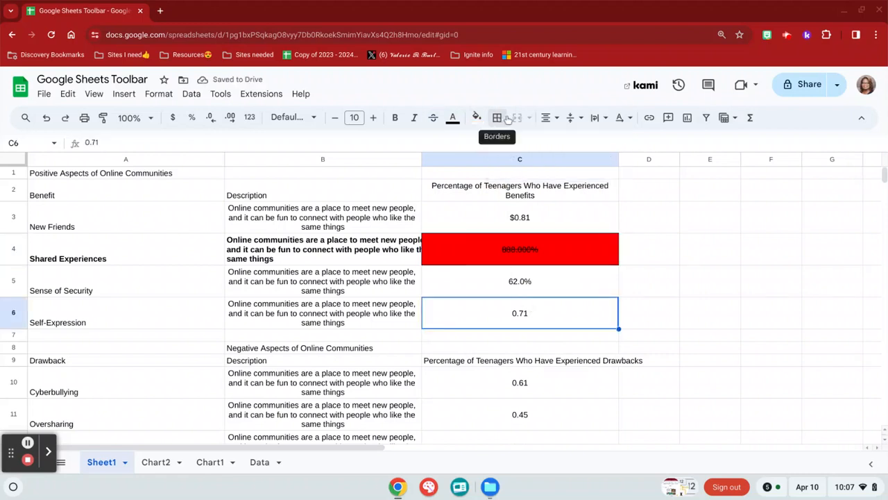
# Merge the percentage header in C2 with C3, accepting that only the upper value is kept.
pyautogui.moveTo(505, 193); pyautogui.dragTo(511, 213)
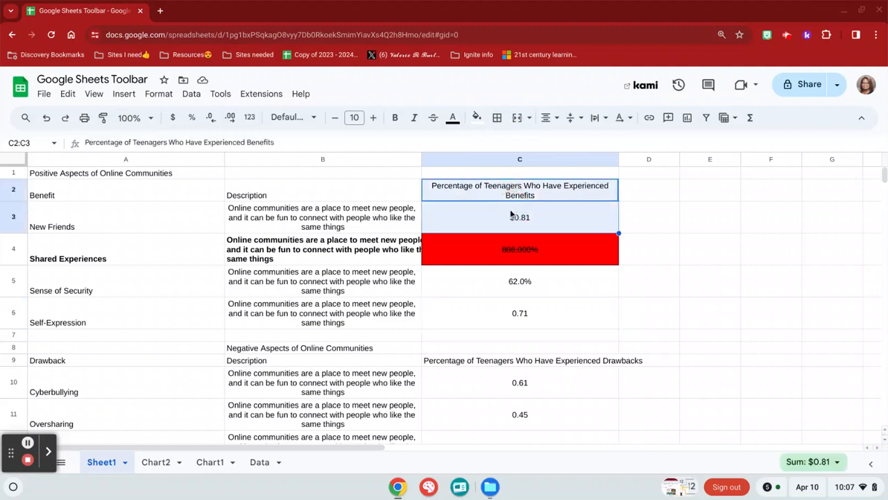
pyautogui.click(522, 119)
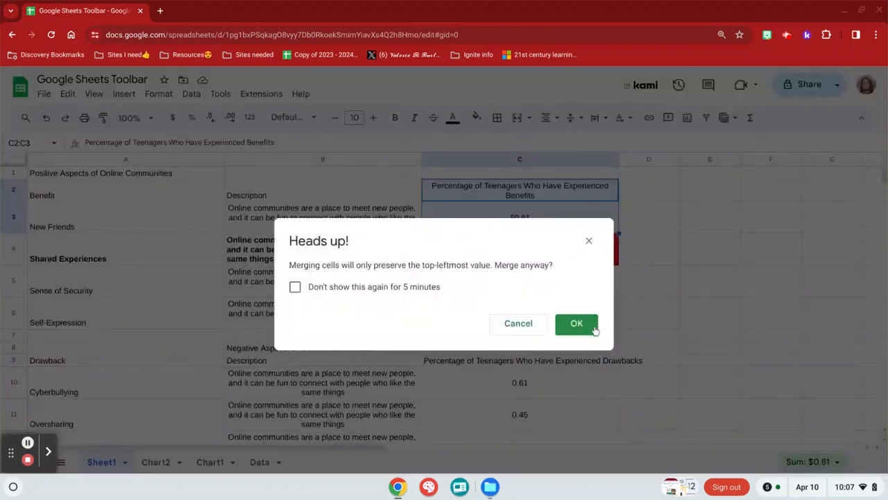
pyautogui.click(580, 324)
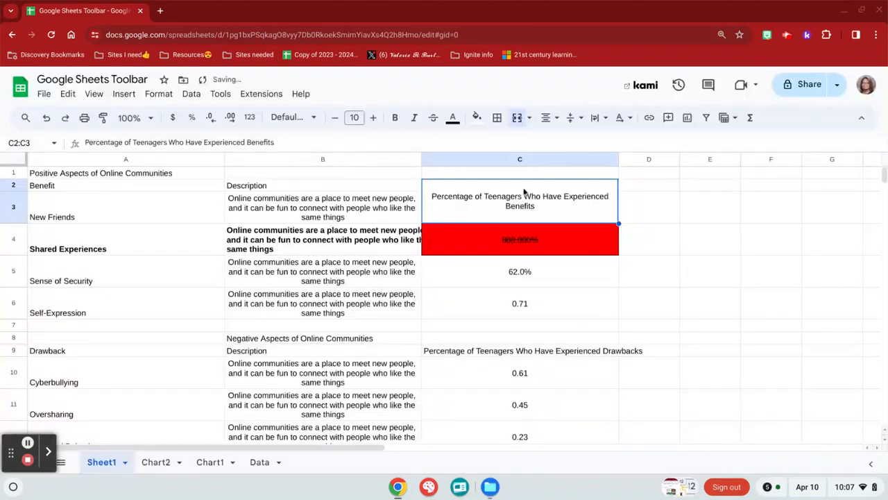
pyautogui.click(527, 303)
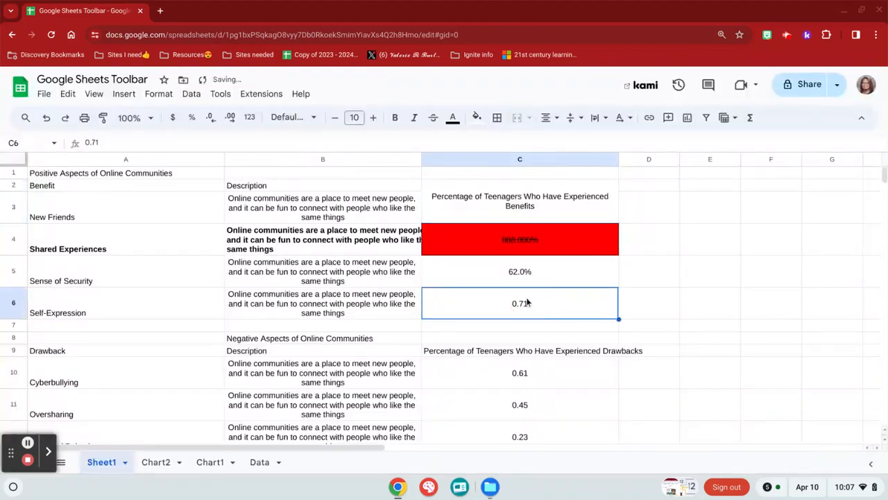
# Unmerge the cells in the range C2:C4.
pyautogui.click(484, 193)
pyautogui.moveTo(484, 193); pyautogui.dragTo(490, 232)
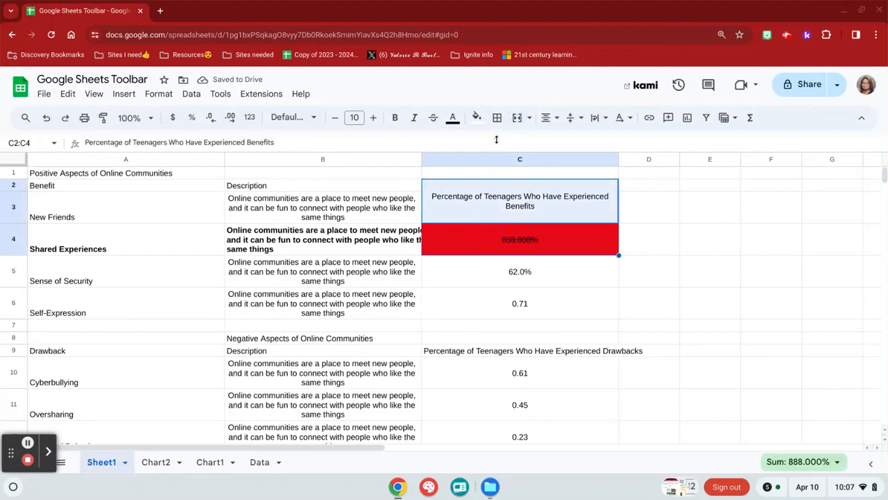
pyautogui.click(530, 119)
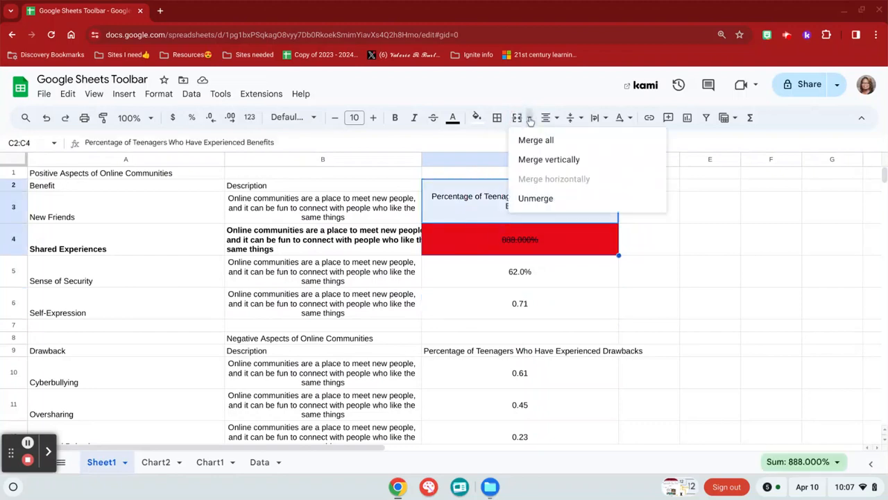
pyautogui.click(549, 200)
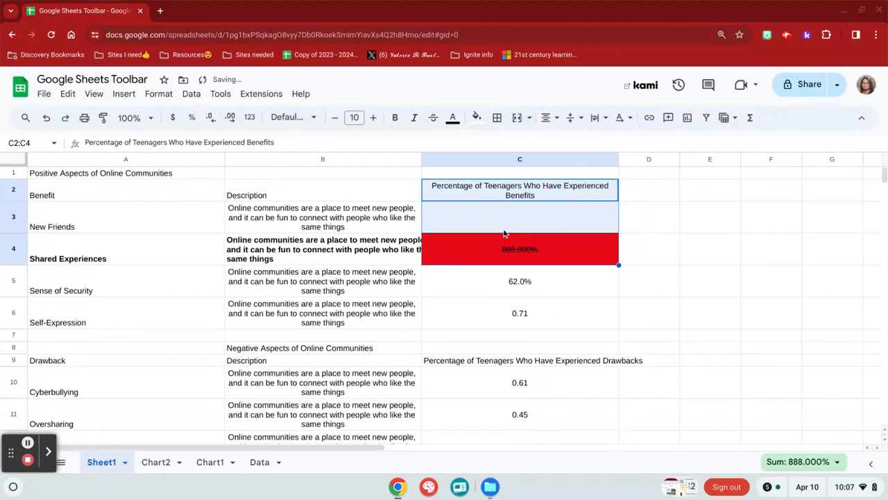
pyautogui.click(556, 211)
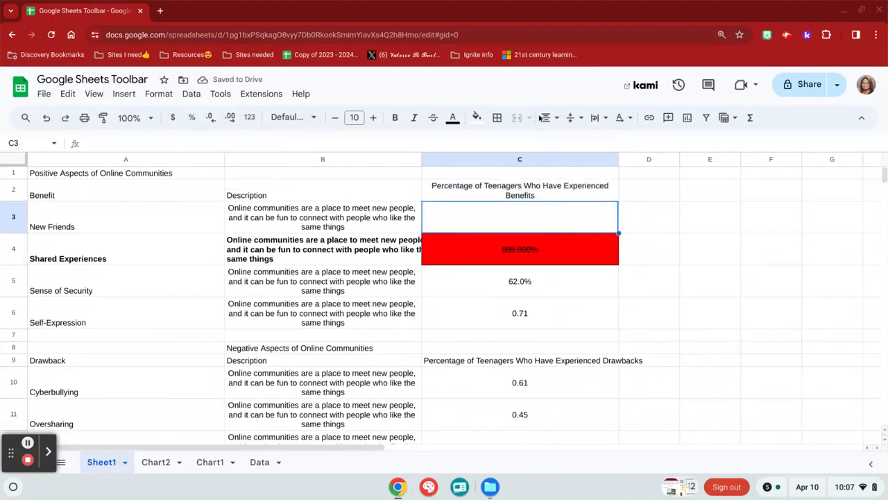
# Left-align the percentage header in C2.
pyautogui.click(530, 194)
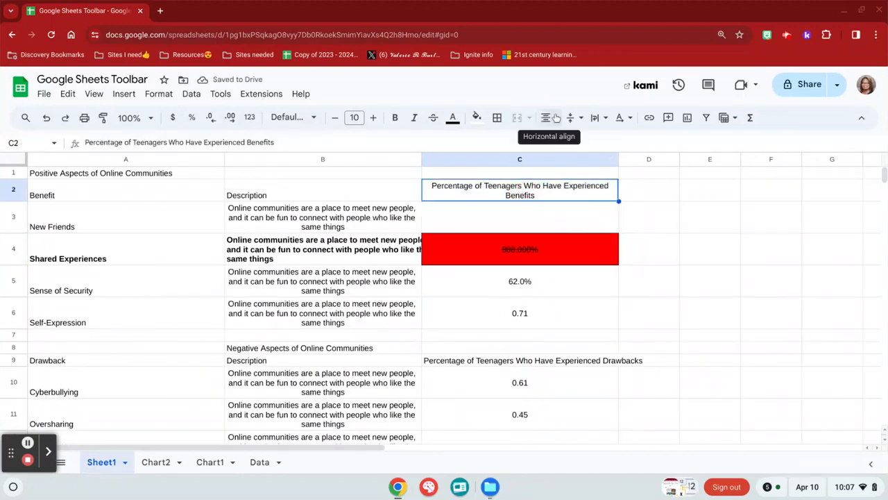
pyautogui.click(554, 118)
pyautogui.click(549, 142)
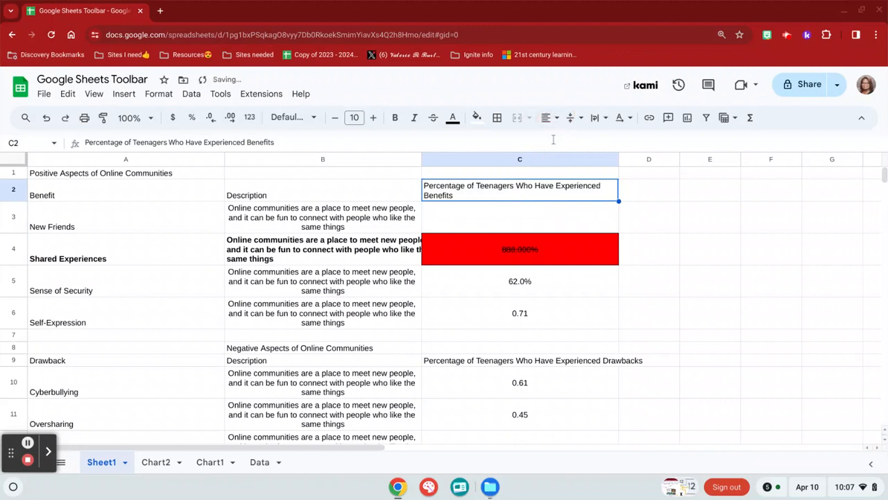
# Align the text of the percentage header in C2 to the right.
pyautogui.click(555, 118)
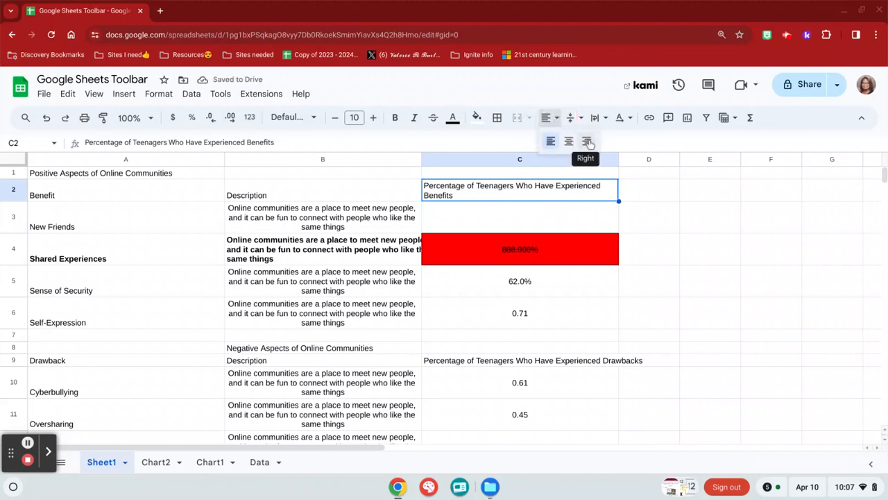
pyautogui.click(587, 143)
pyautogui.click(583, 212)
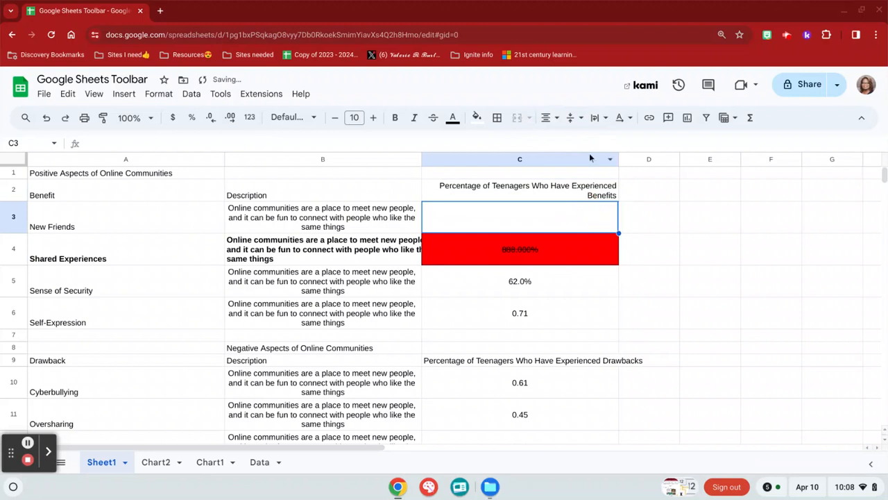
# Align the percentage header in C2 vertically to the top of its cell.
pyautogui.click(549, 190)
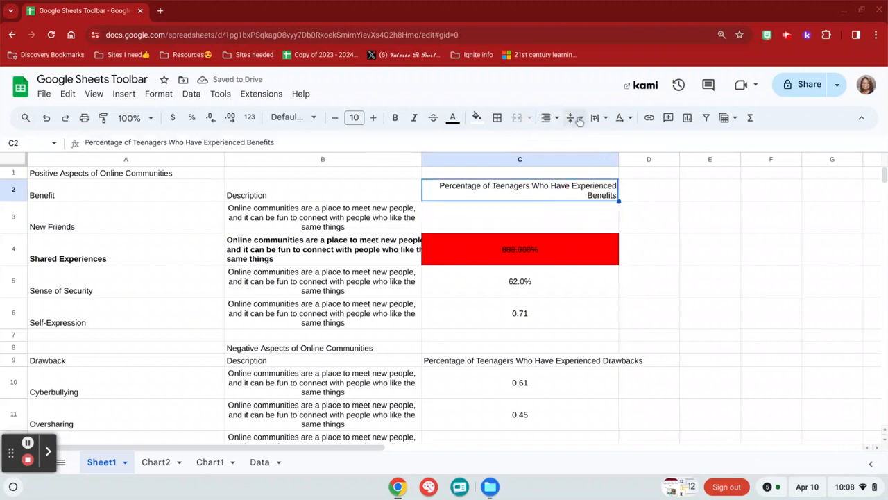
pyautogui.click(582, 119)
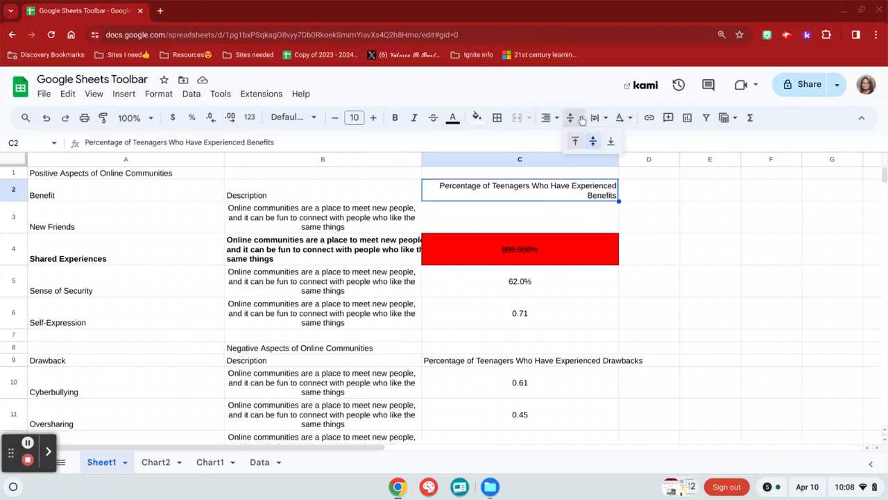
pyautogui.click(575, 141)
pyautogui.click(583, 120)
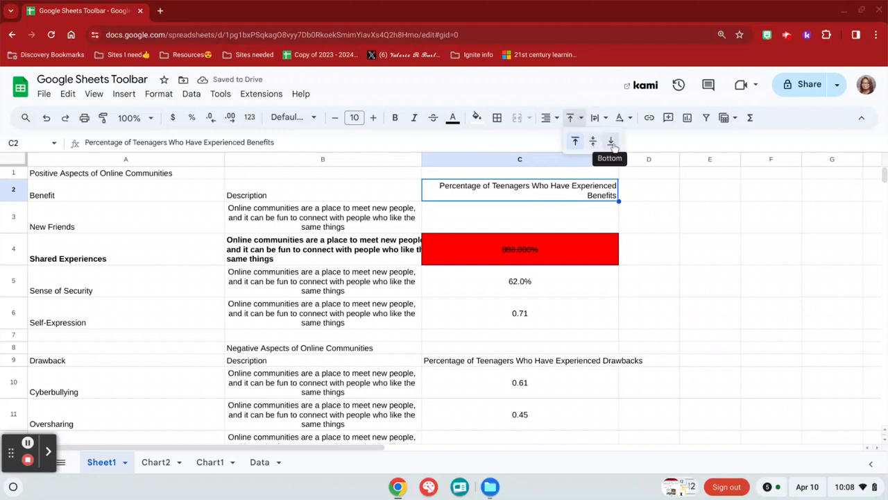
# Align the Sense of Security percentage in C5 vertically to the bottom of its cell.
pyautogui.click(533, 284)
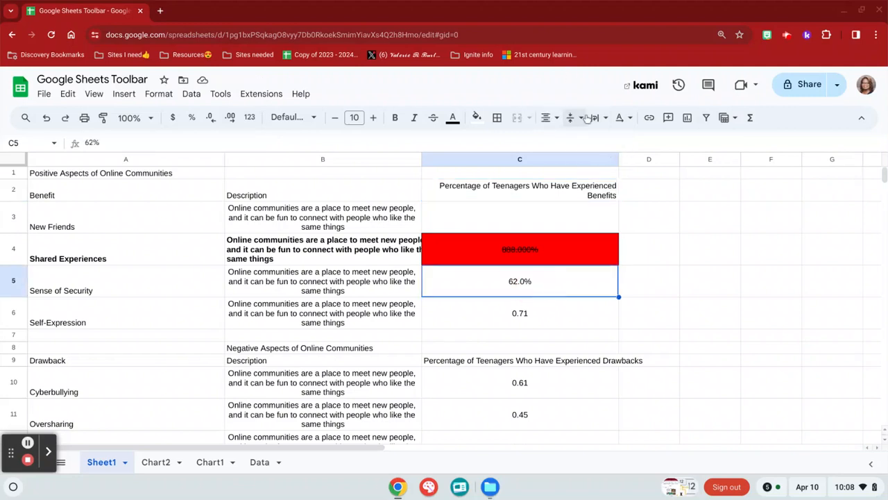
pyautogui.click(571, 118)
pyautogui.click(612, 143)
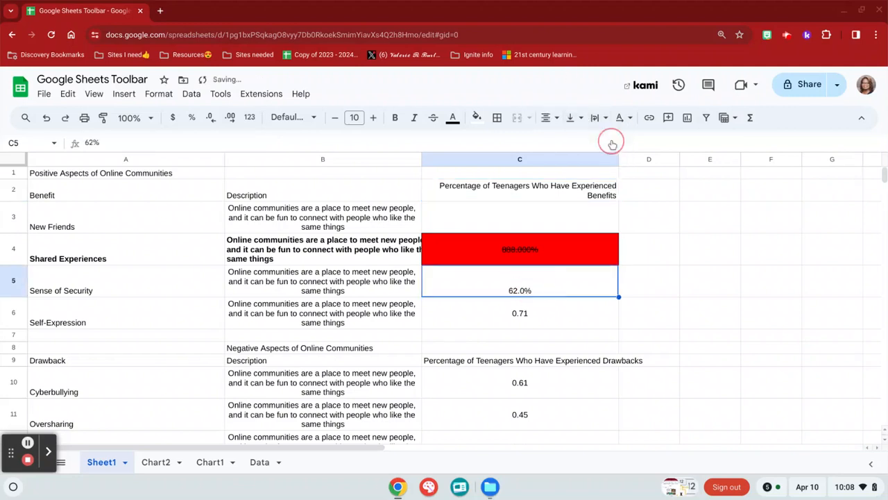
pyautogui.click(520, 319)
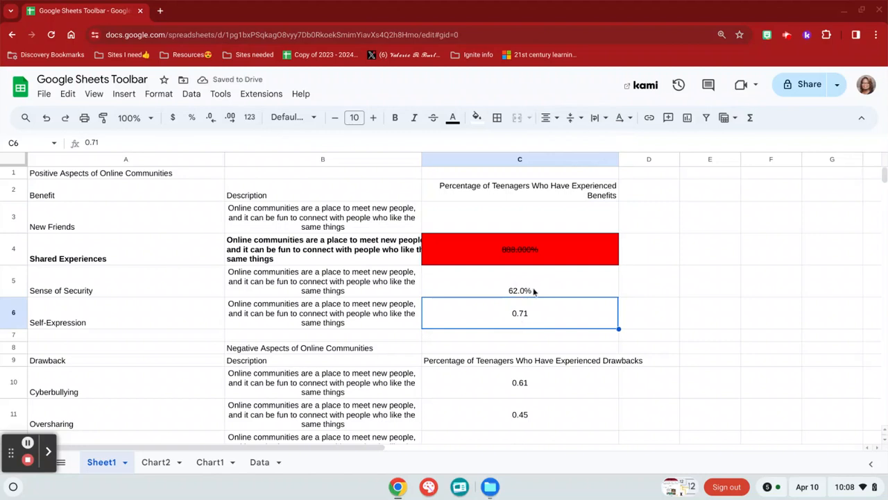
# Set the text wrapping of the New Friends description in B3 to overflow.
pyautogui.click(347, 218)
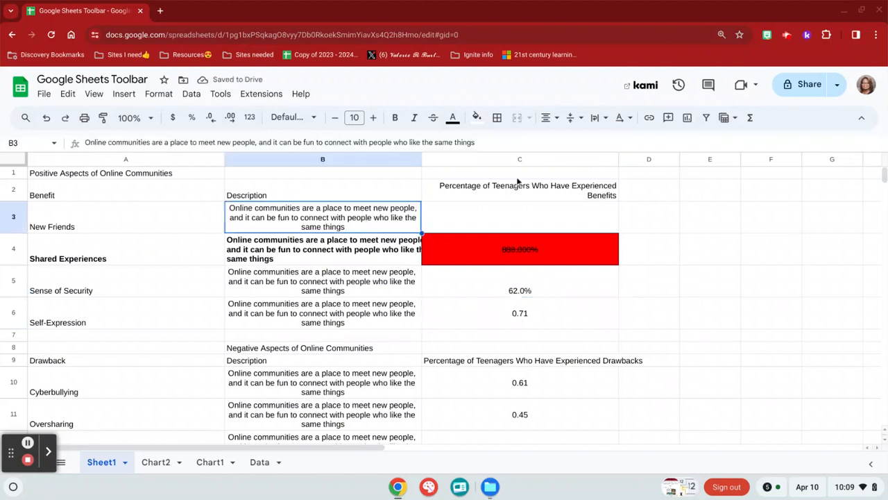
pyautogui.click(603, 120)
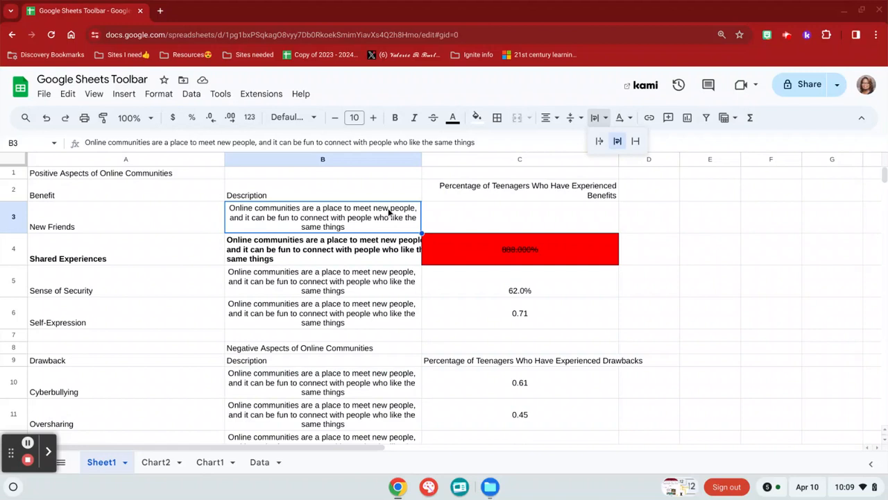
pyautogui.click(601, 141)
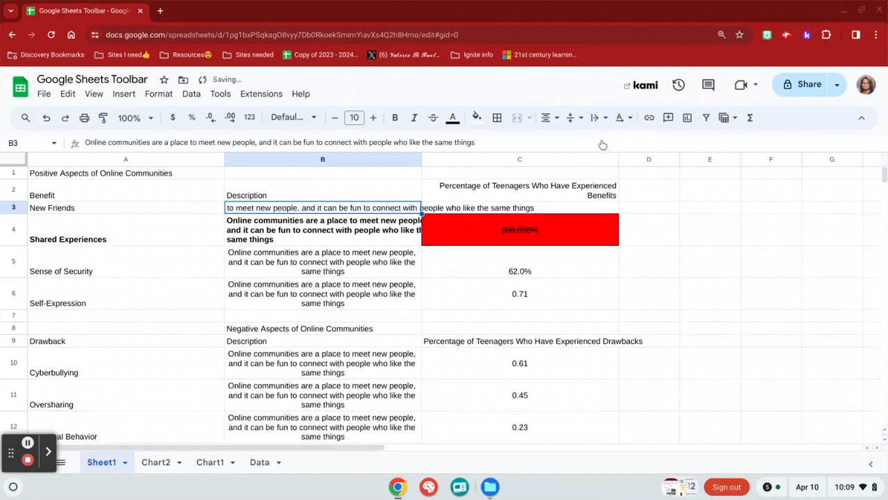
# Tilt the Self-Expression description in B6 upward by 45° and reset its text rotation to none.
pyautogui.click(377, 301)
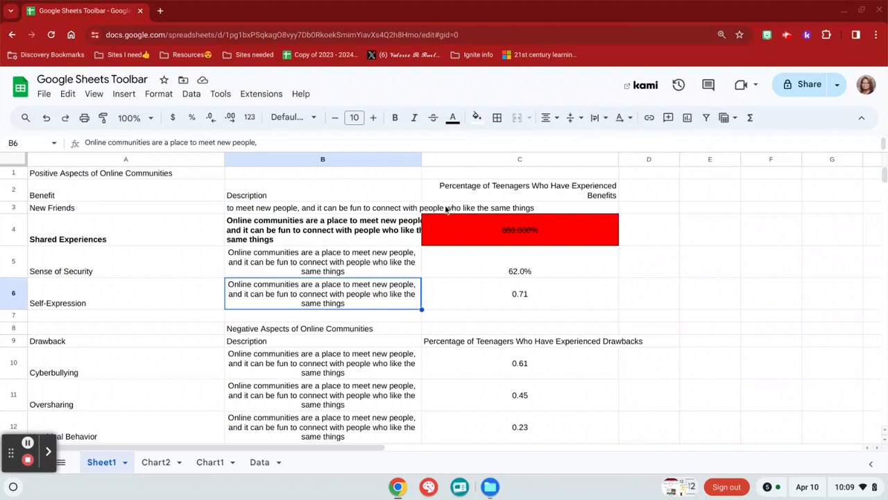
pyautogui.click(631, 119)
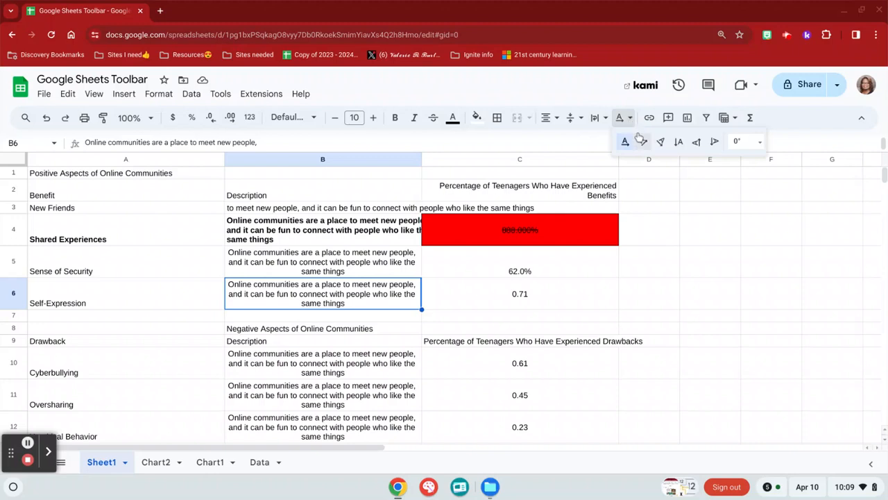
pyautogui.click(643, 142)
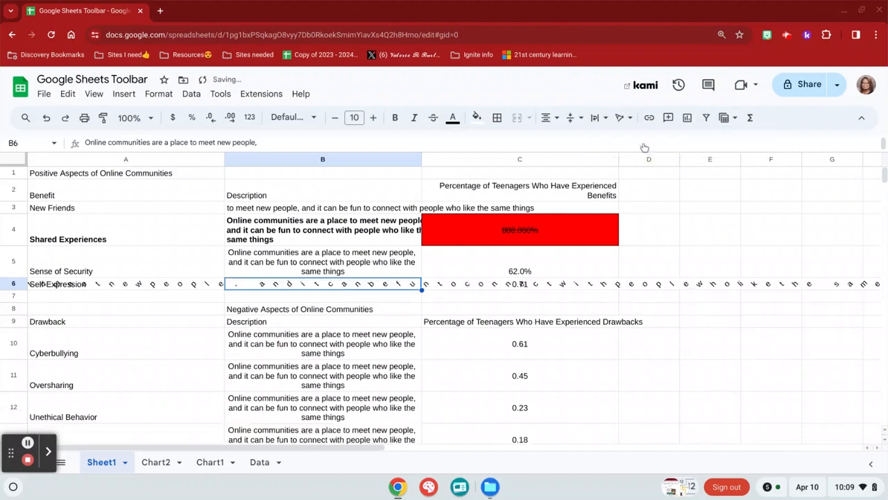
pyautogui.click(628, 118)
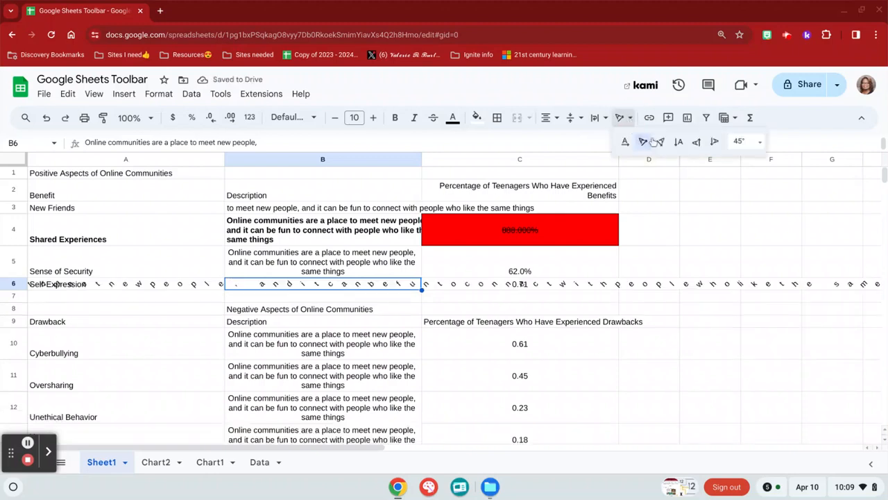
pyautogui.click(627, 143)
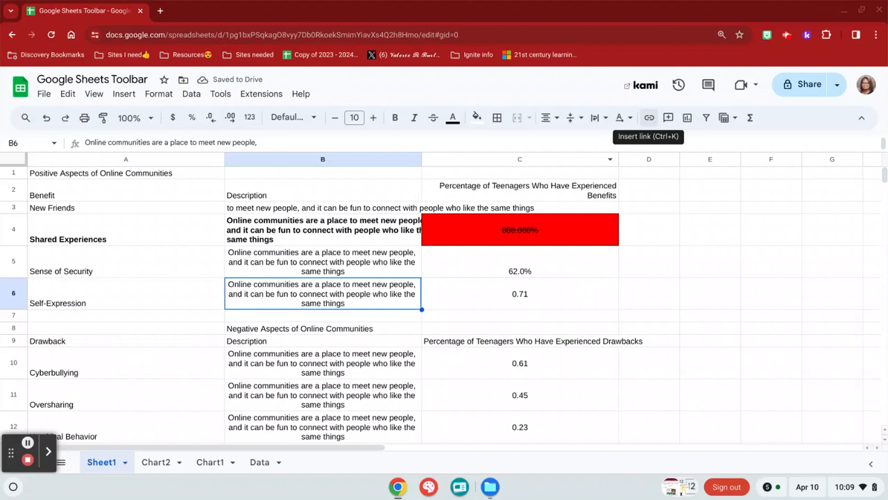
# Link the Self-Expression description in B6 to the suggested thecommon.place page about online communities and leave the cell.
pyautogui.click(649, 117)
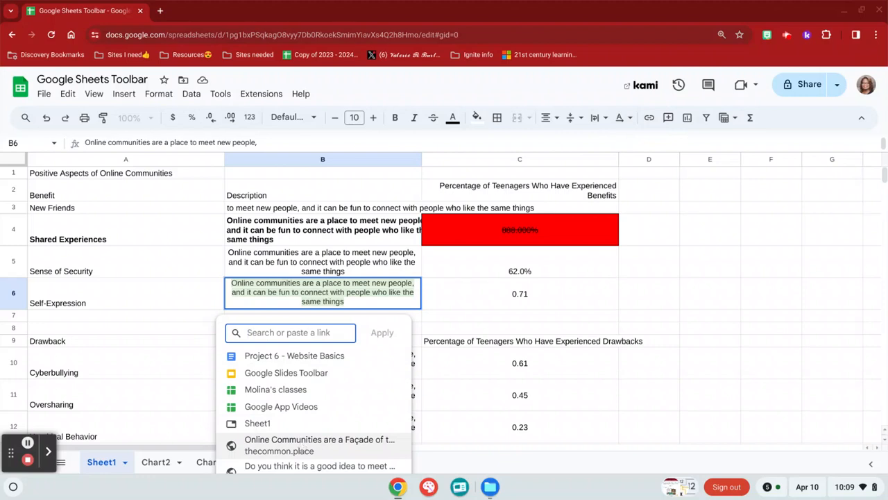
pyautogui.click(302, 444)
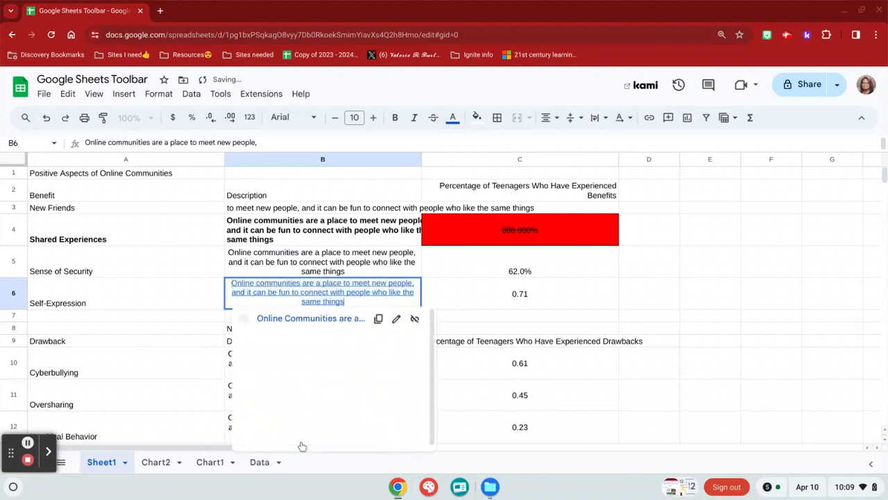
pyautogui.click(449, 295)
pyautogui.moveTo(332, 297)
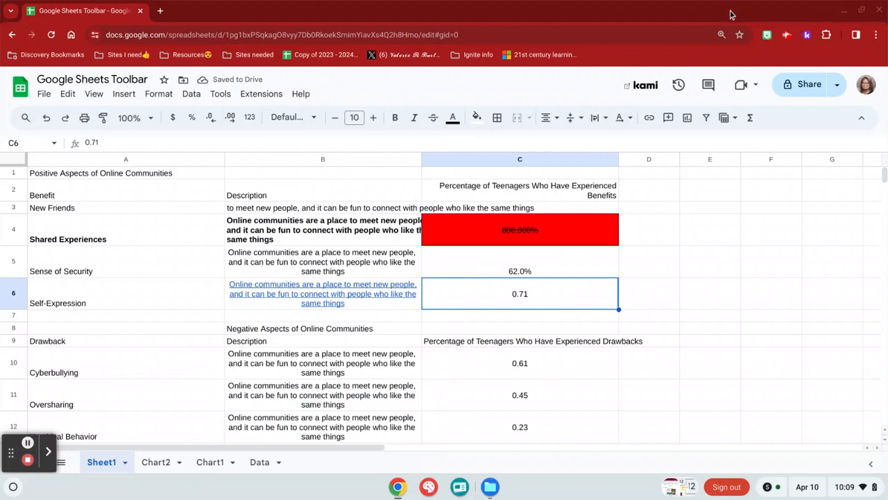
# Start a comment on the Self-Expression value in C6 and cancel it without entering text.
pyautogui.click(669, 119)
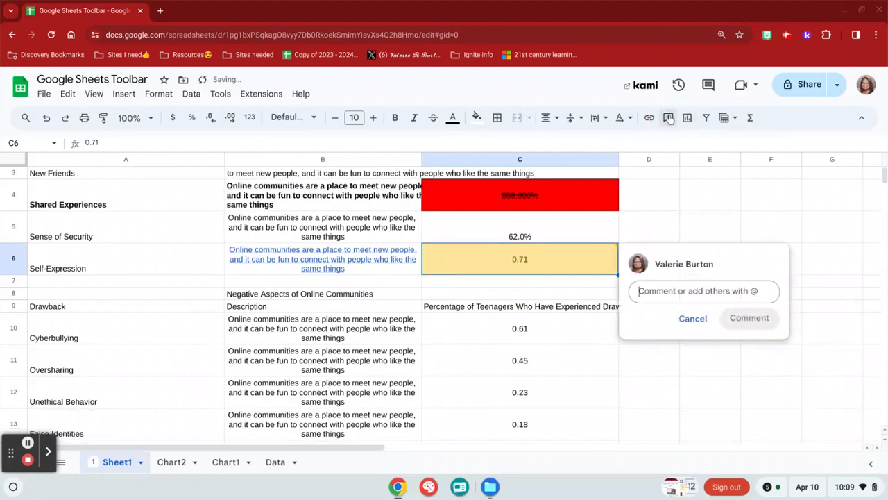
pyautogui.click(696, 321)
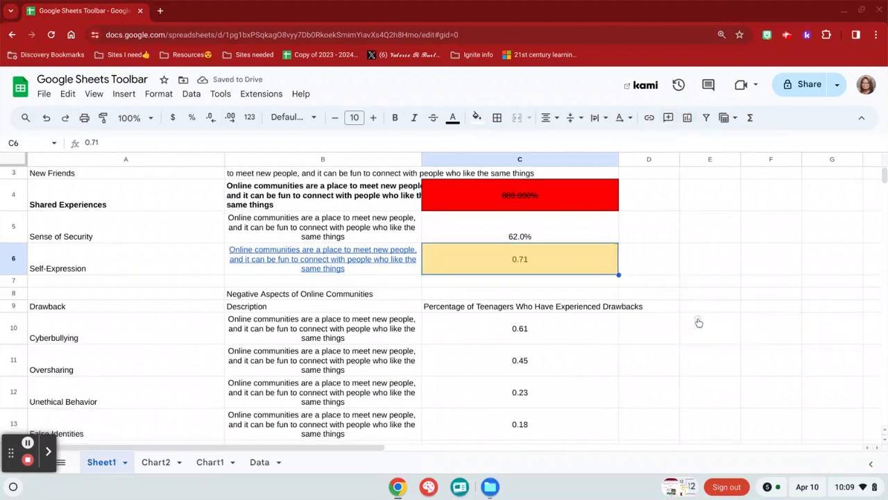
# Insert a column chart of the benefit percentages from A1:A6 and C1:C6, and delete it from the sheet.
pyautogui.click(687, 120)
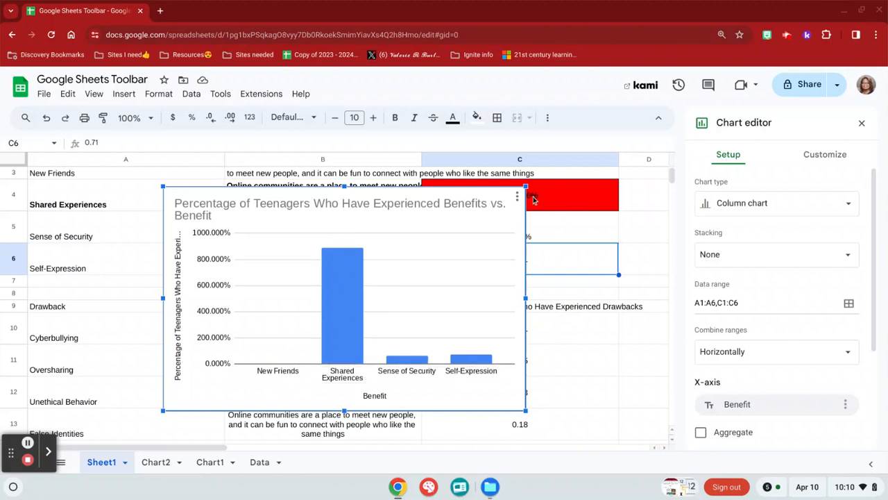
pyautogui.click(575, 253)
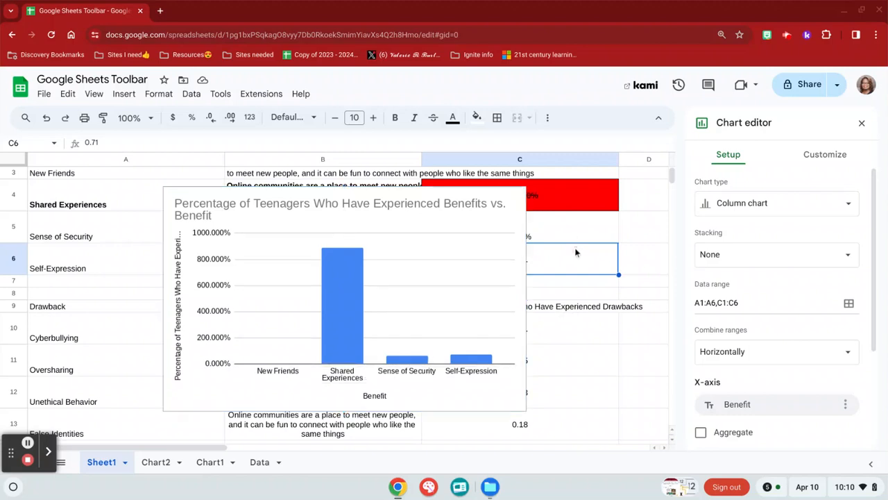
pyautogui.click(519, 199)
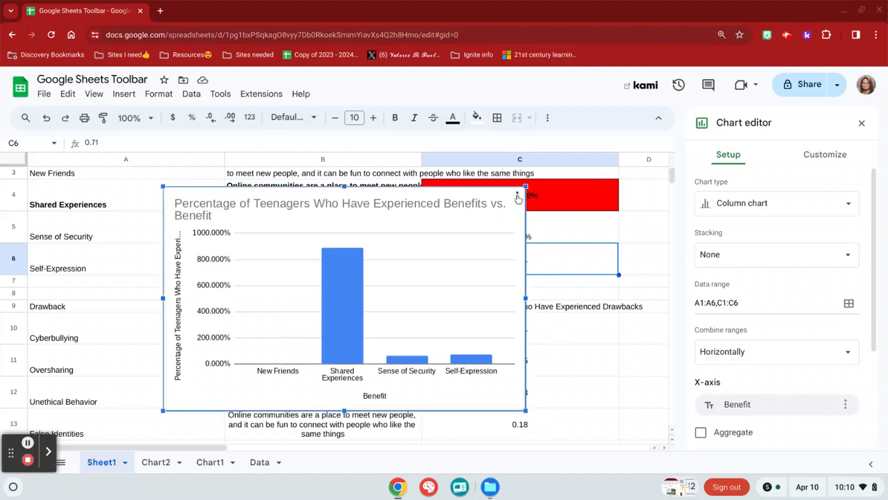
pyautogui.click(517, 197)
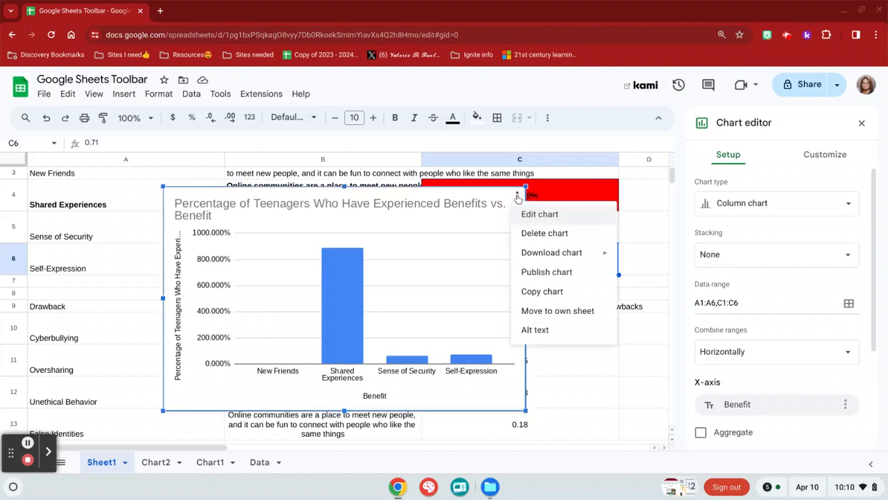
pyautogui.click(540, 234)
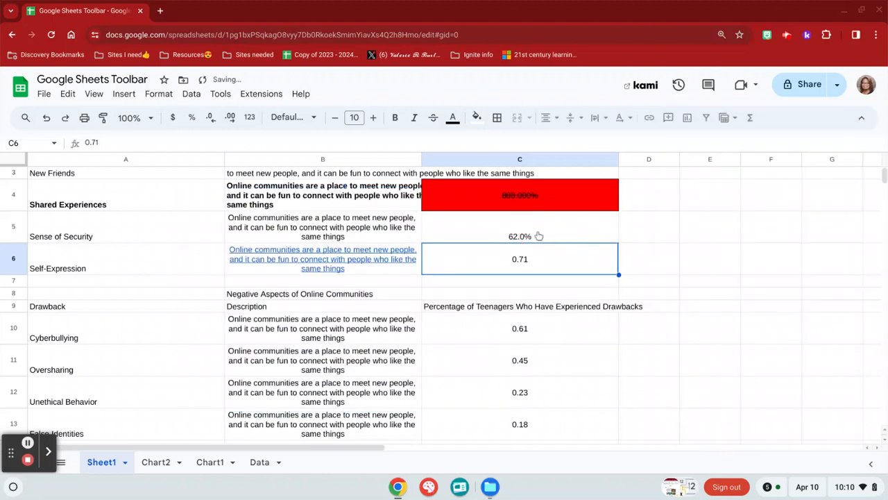
# Create a filter on the benefits table in A1:C6 and open the filter view options.
pyautogui.click(707, 118)
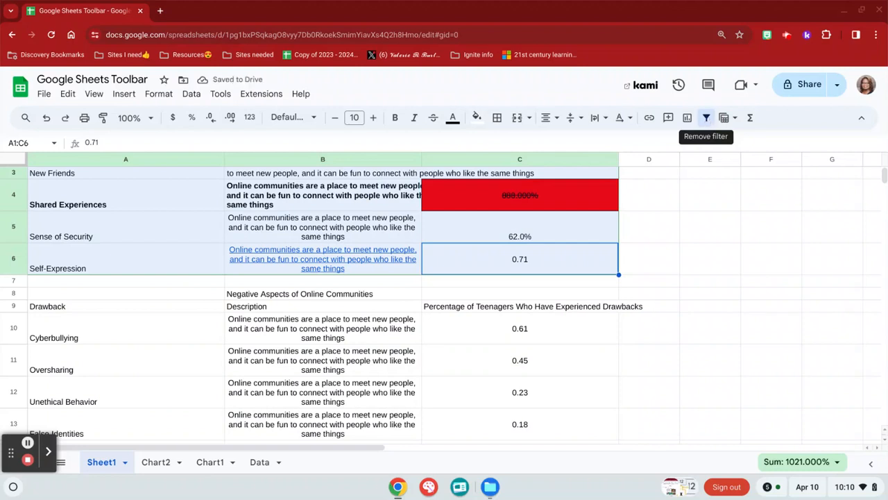
pyautogui.click(735, 120)
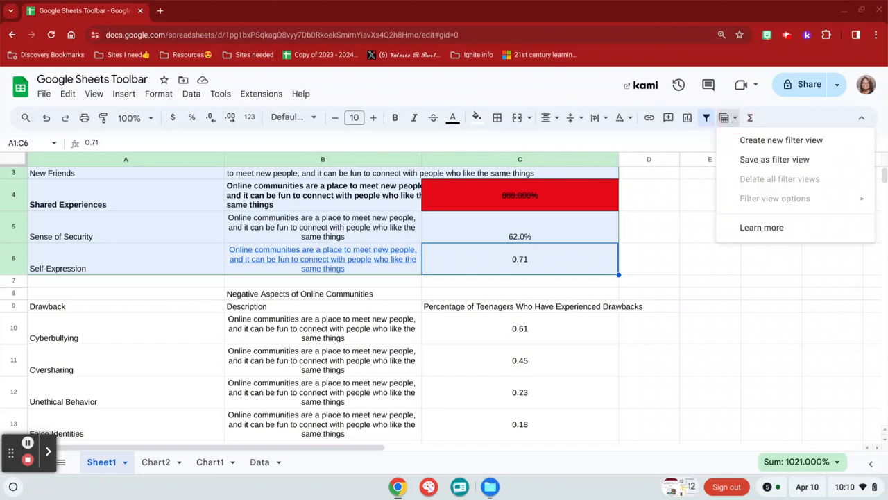
# Open the list of available functions and function categories.
pyautogui.click(751, 119)
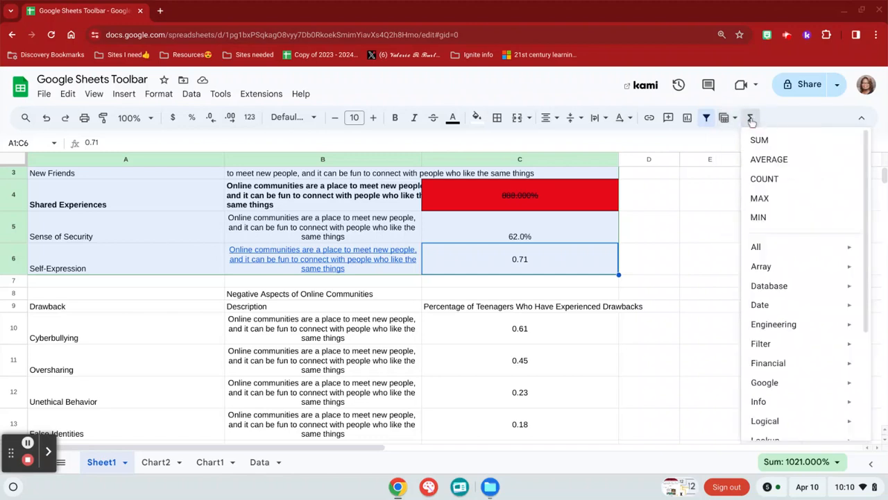